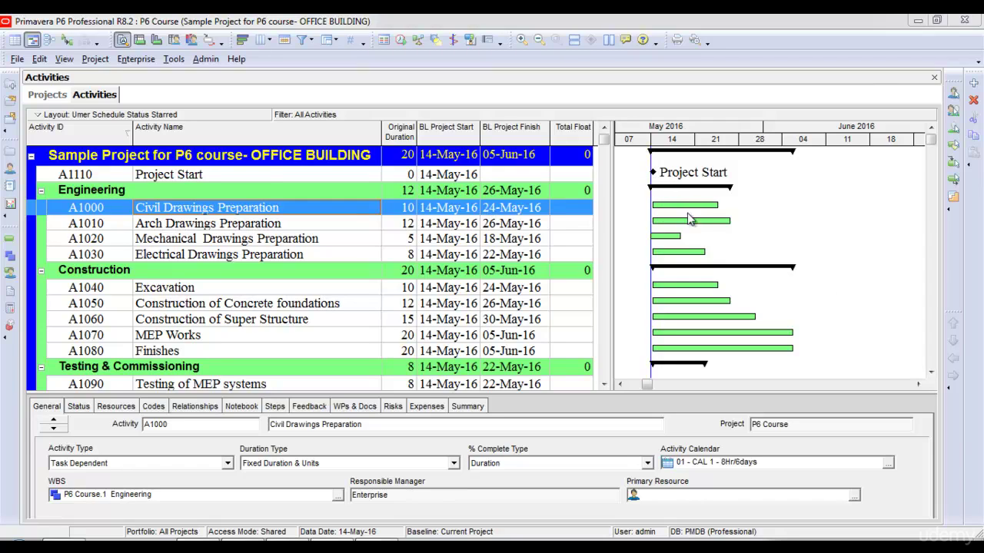
Display the relationship details of activity A1000 and enlarge the details area to show its predecessors and successors
click(931, 372)
click(931, 372)
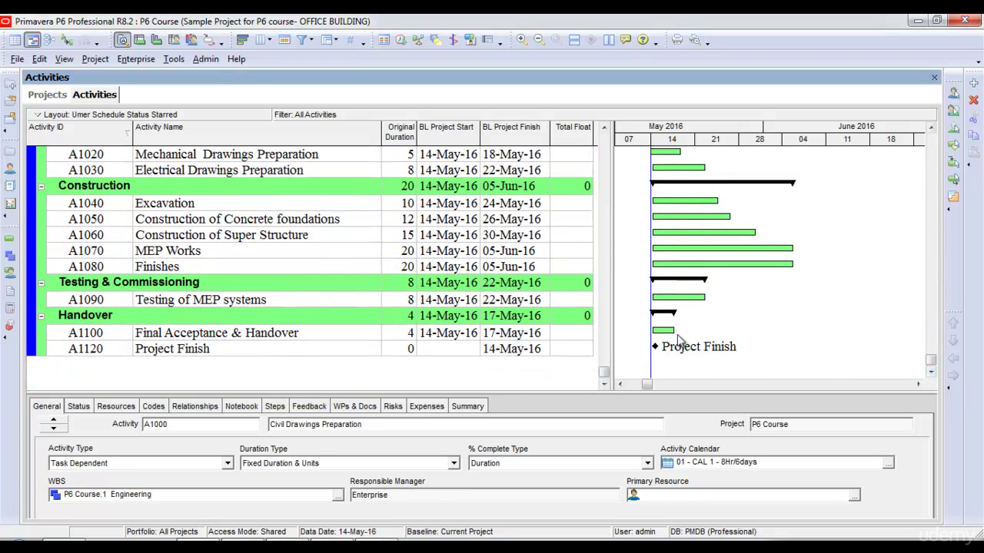
scroll(667, 277, up, 3)
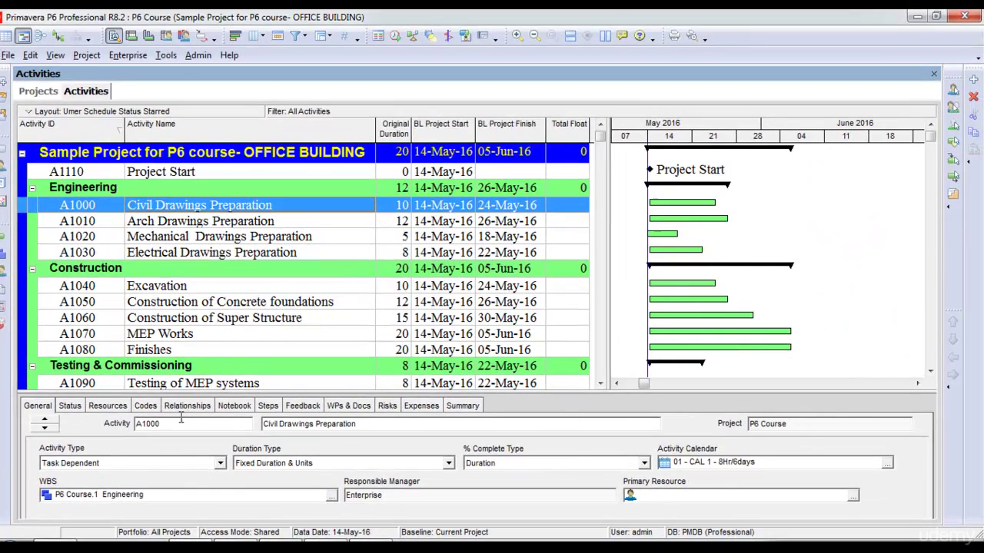
click(182, 411)
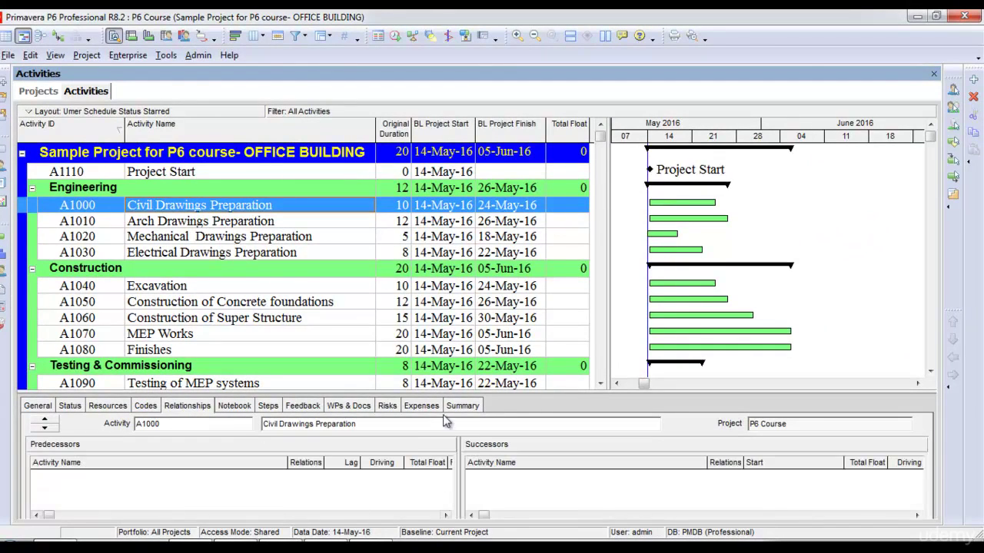
drag(453, 391, 453, 321)
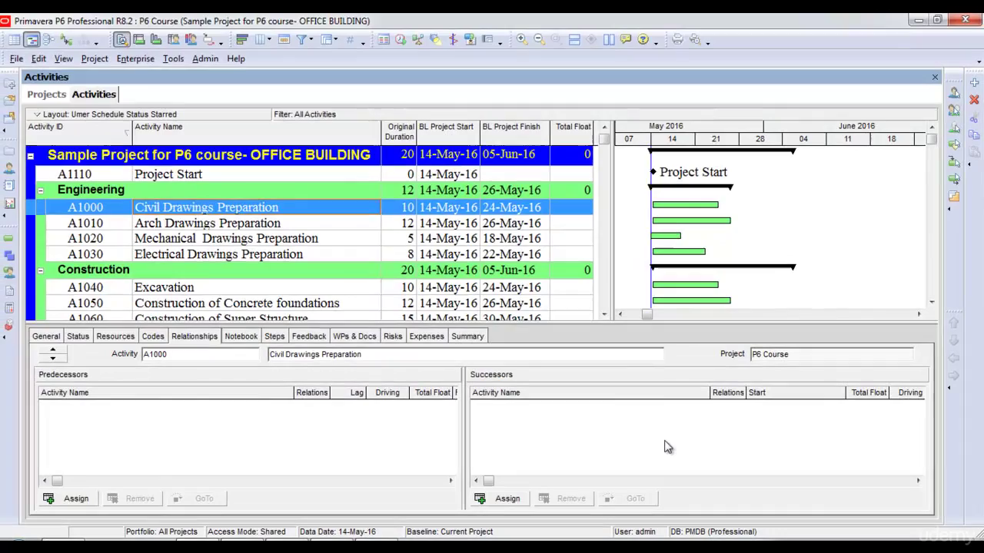
Assign Civil Drawings Preparation (A1000) as the successor of the Project Start milestone (A1110)
click(164, 177)
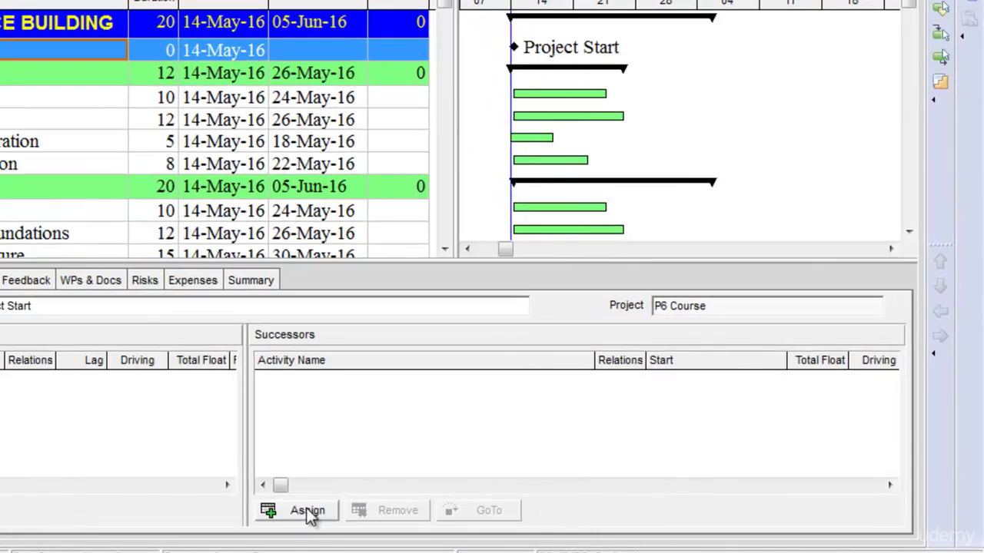
click(308, 512)
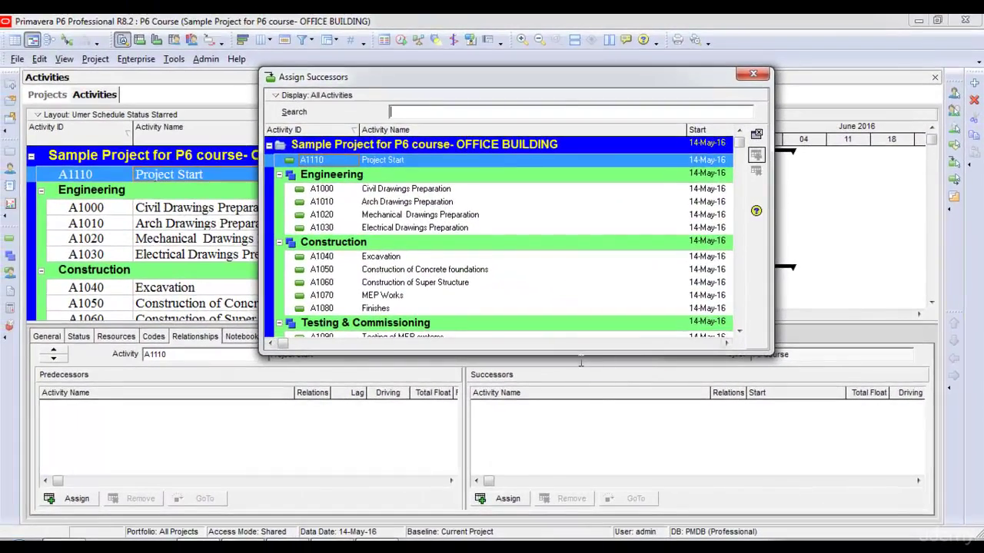
drag(571, 352, 570, 432)
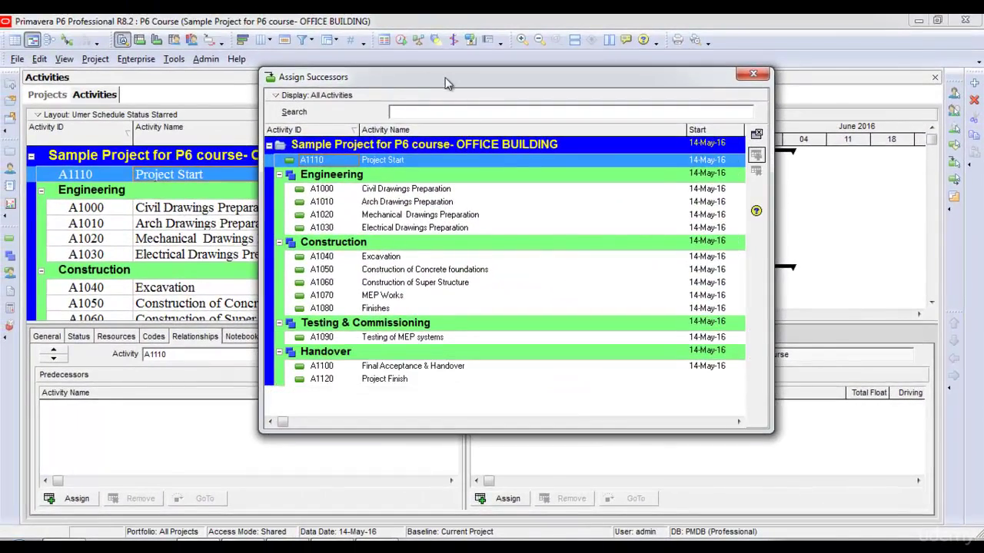
drag(448, 82, 579, 83)
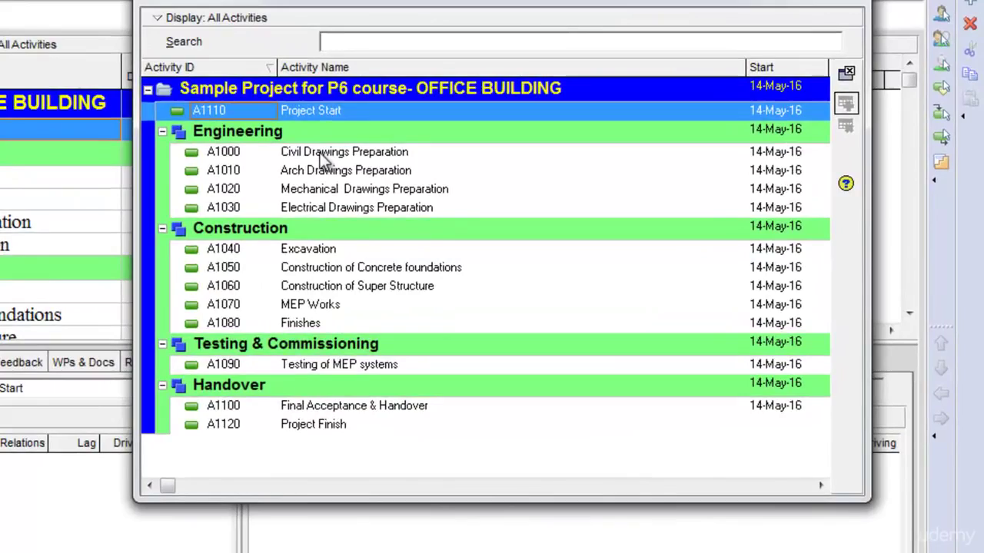
click(321, 154)
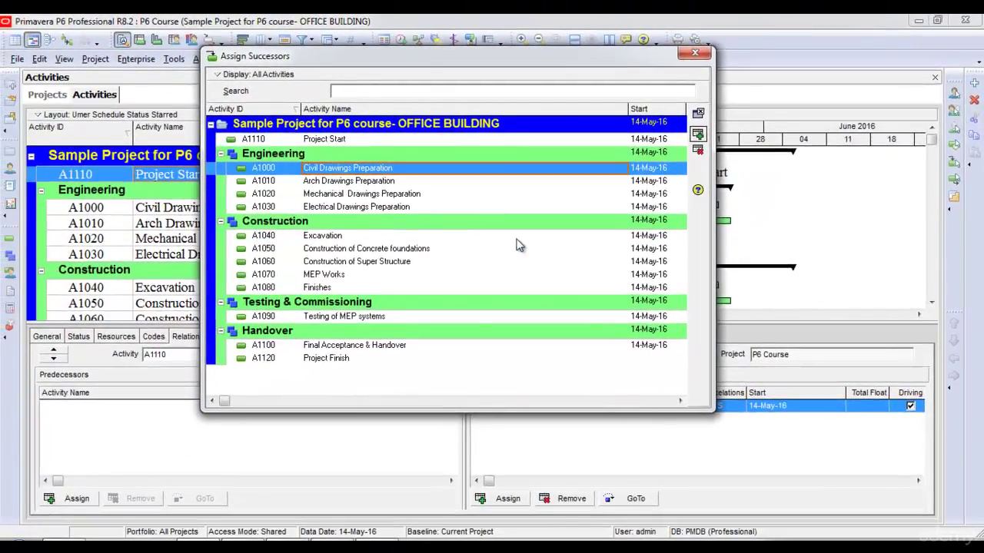
Link the engineering activities through successors in sequence: Civil, Arch, Mechanical and Electrical Drawings Preparation
drag(551, 57, 750, 70)
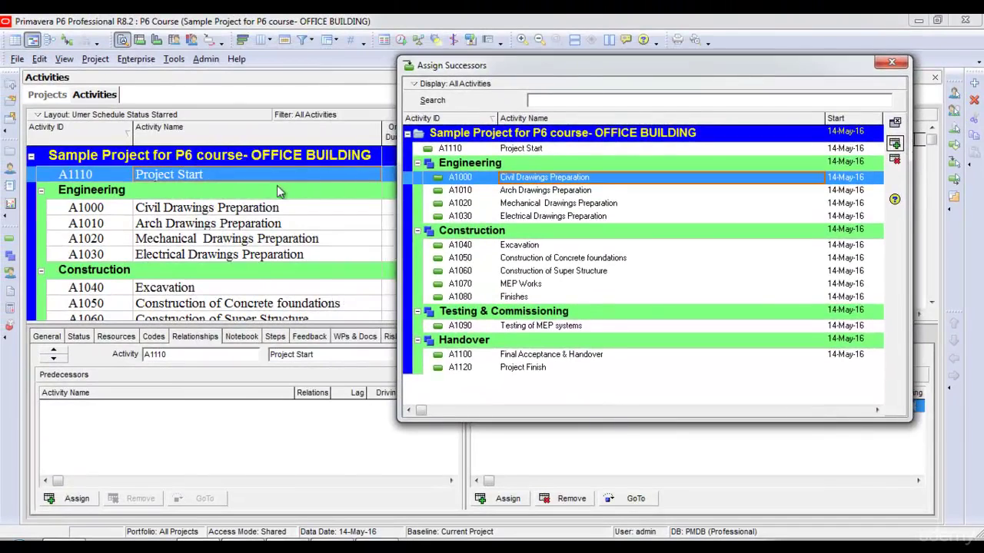
click(231, 214)
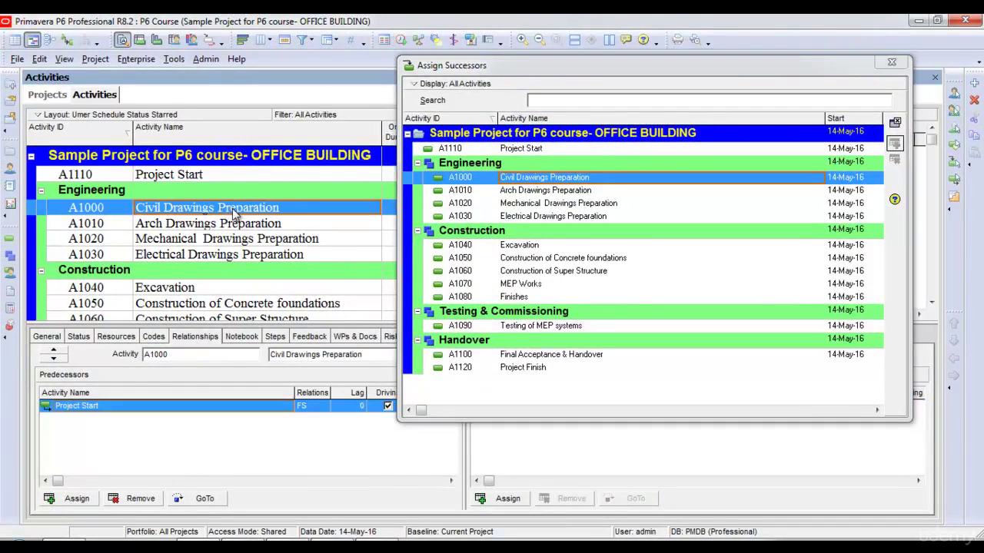
click(542, 192)
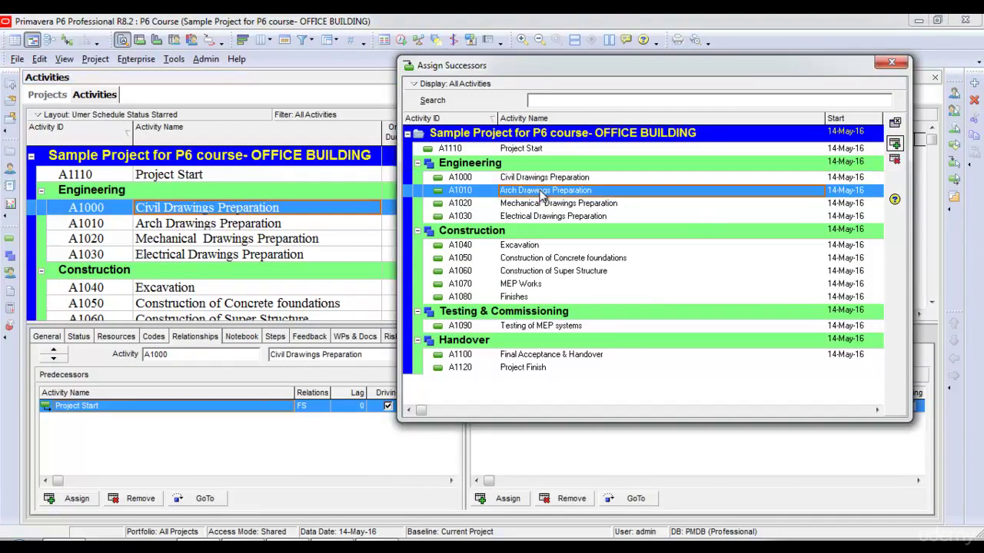
click(189, 225)
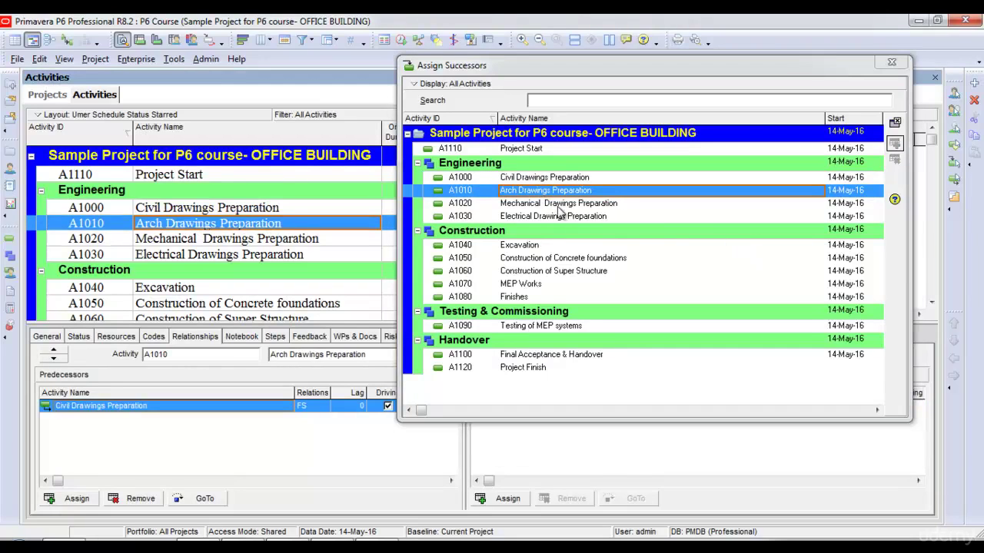
click(544, 204)
click(275, 244)
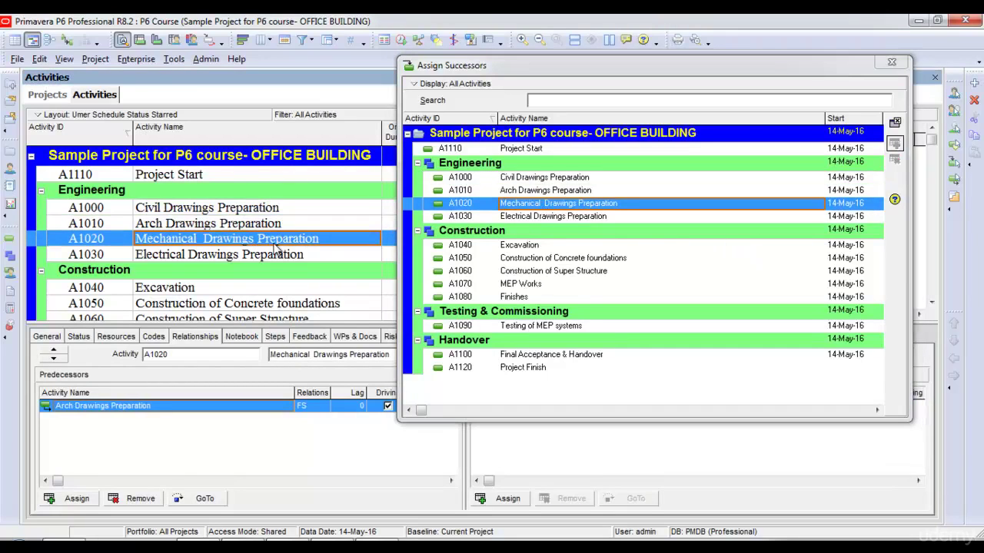
click(596, 221)
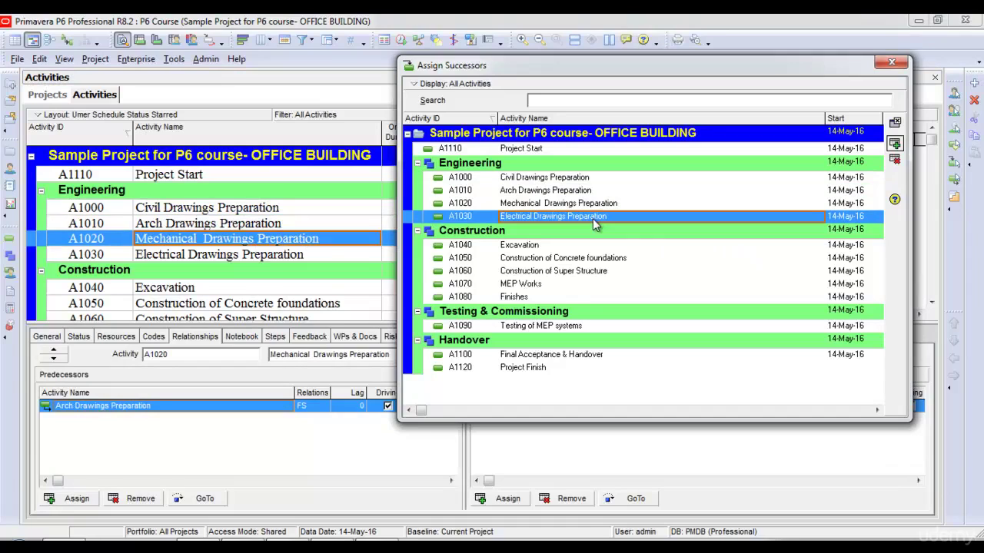
Assign Excavation as successor of Electrical Drawings Preparation, and Construction of Concrete foundations as successor of Excavation
click(271, 263)
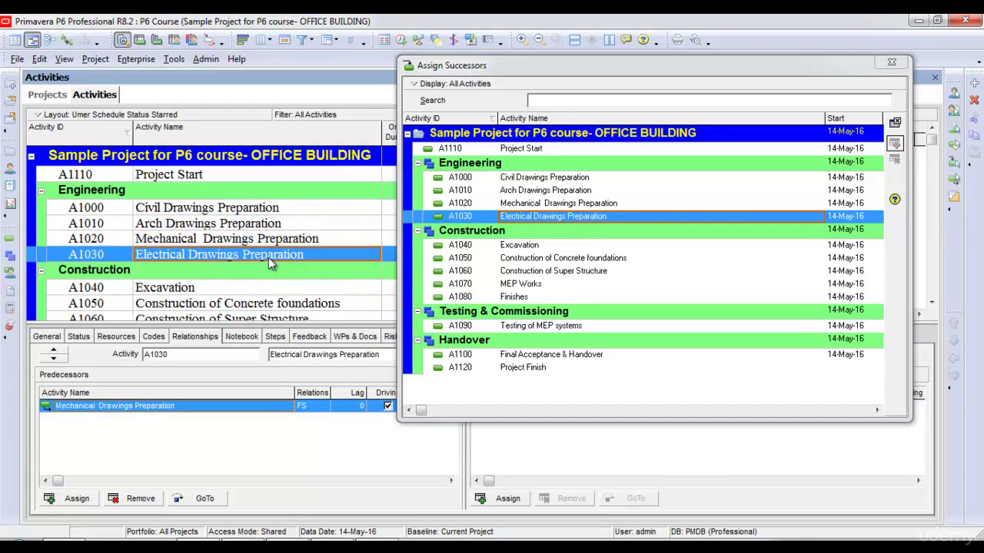
click(522, 247)
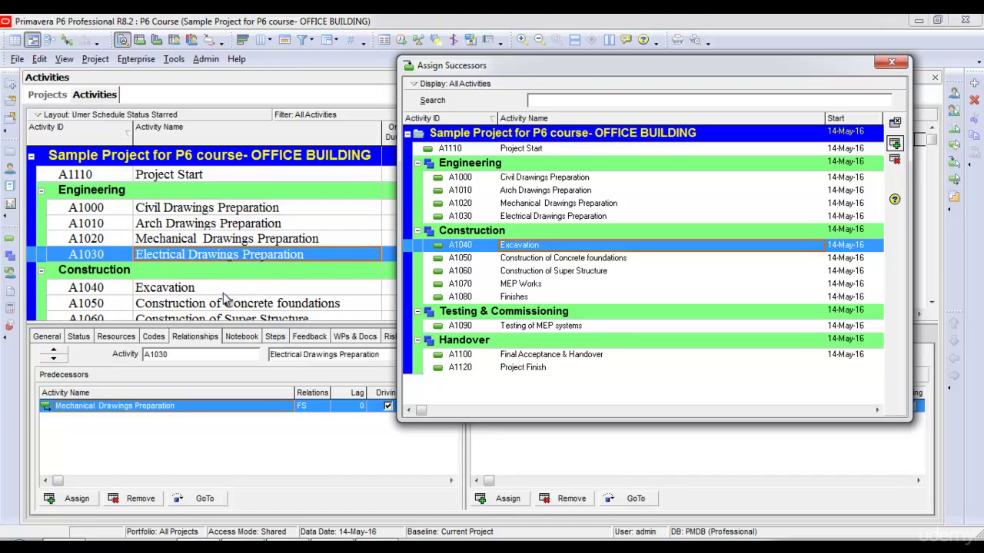
click(262, 287)
scroll(115, 215, down, 3)
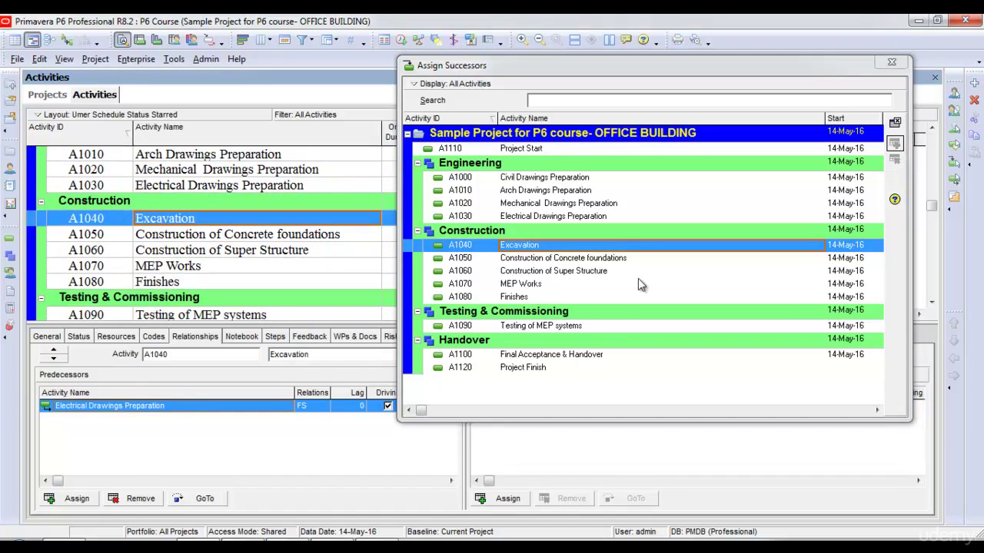
click(563, 259)
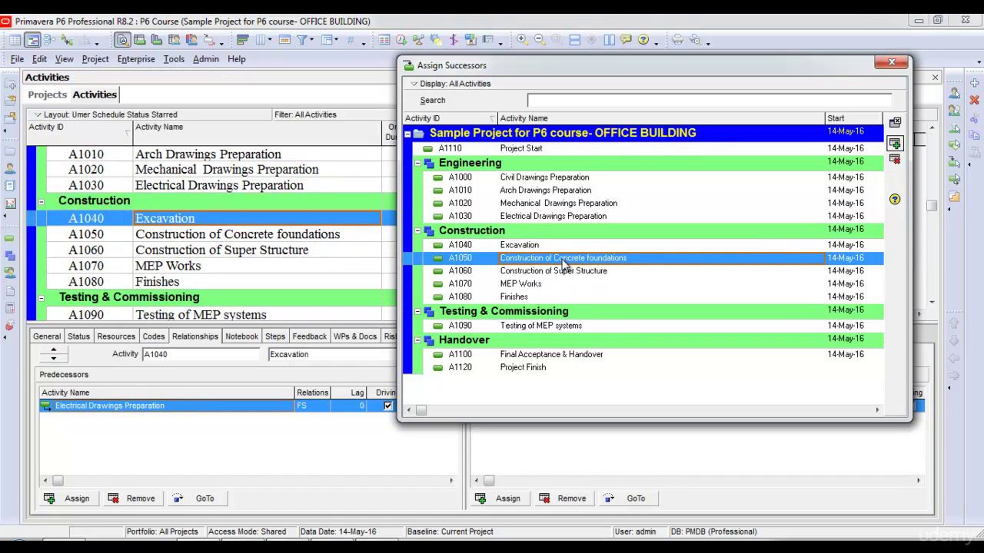
Link Construction of Concrete foundations, Construction of Super Structure, MEP Works and Finishes in sequence by assigning each one's successor
click(215, 236)
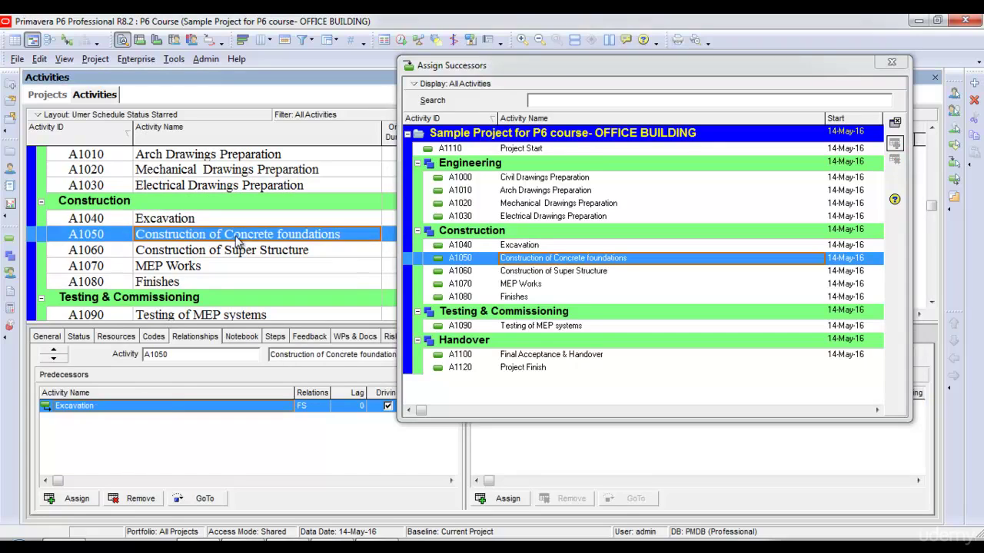
click(576, 272)
click(166, 256)
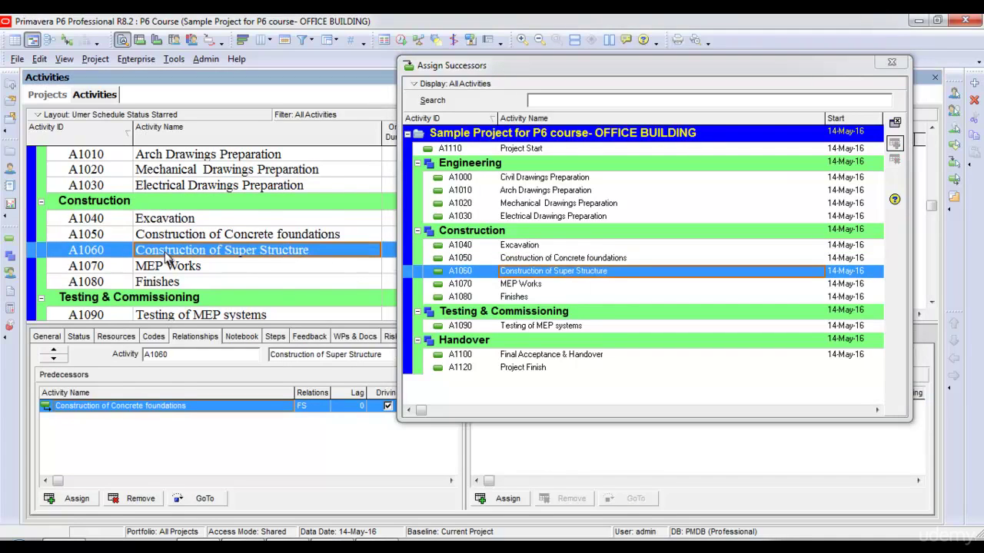
click(522, 285)
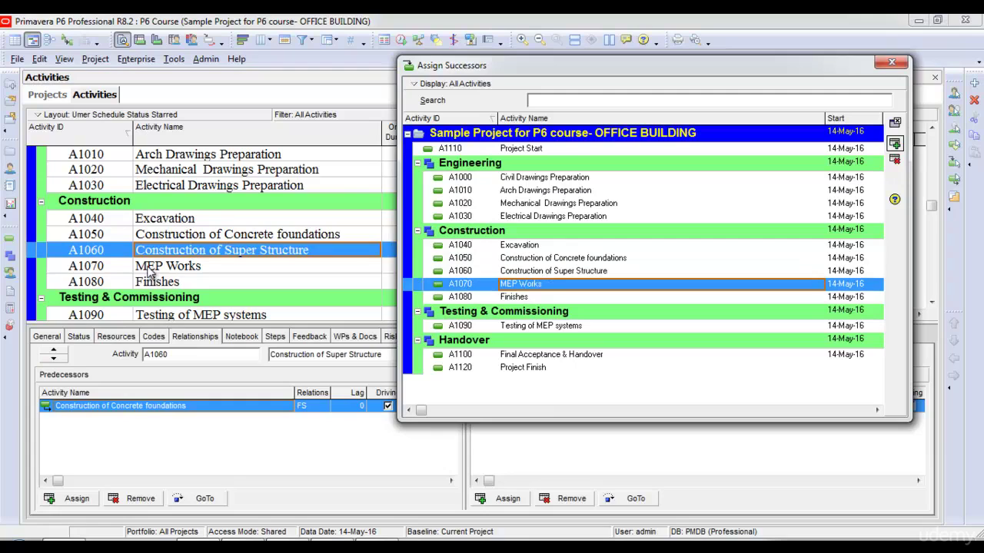
click(160, 269)
click(504, 299)
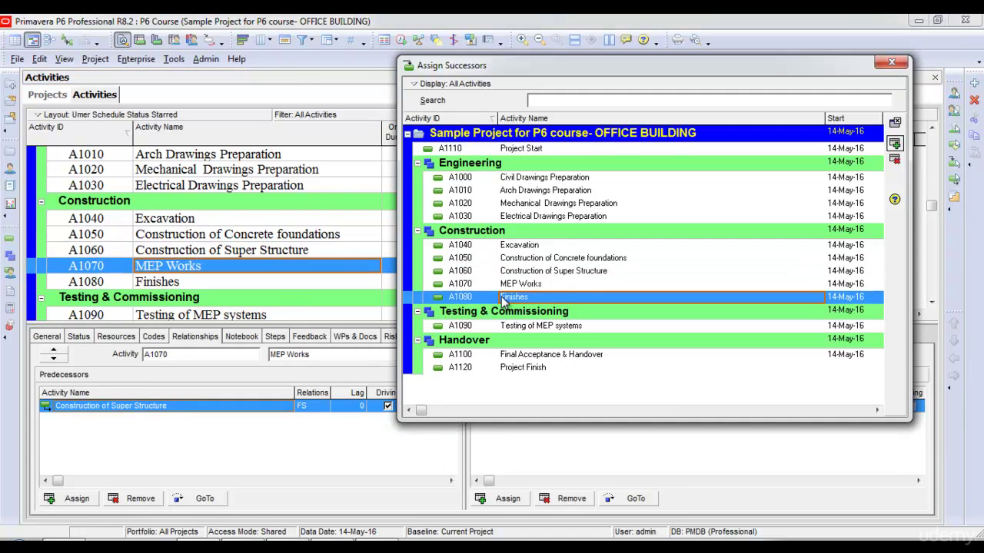
Link Finishes, Testing of MEP systems, Final Acceptance & Handover and Project Finish in sequence through successors, and end successor assignment
click(169, 286)
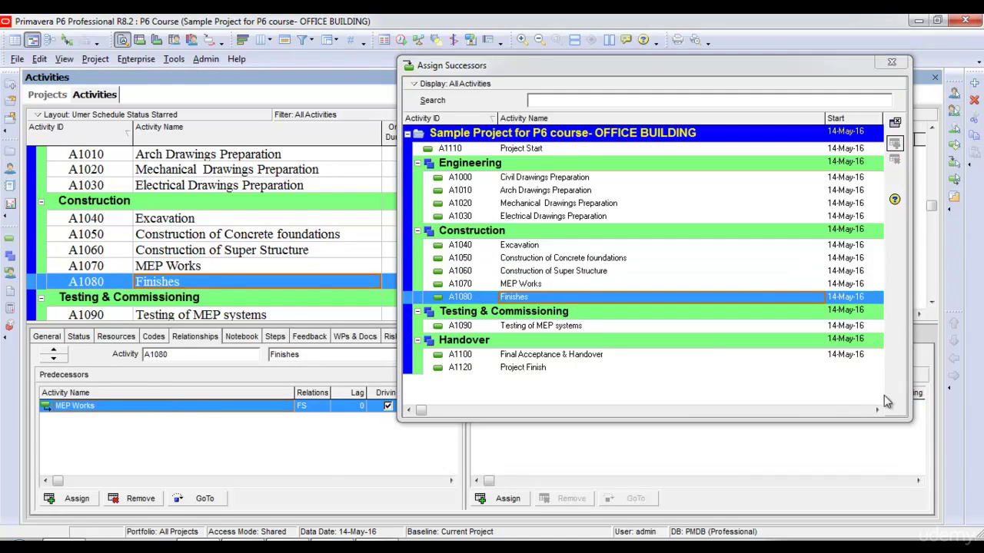
click(552, 325)
click(186, 315)
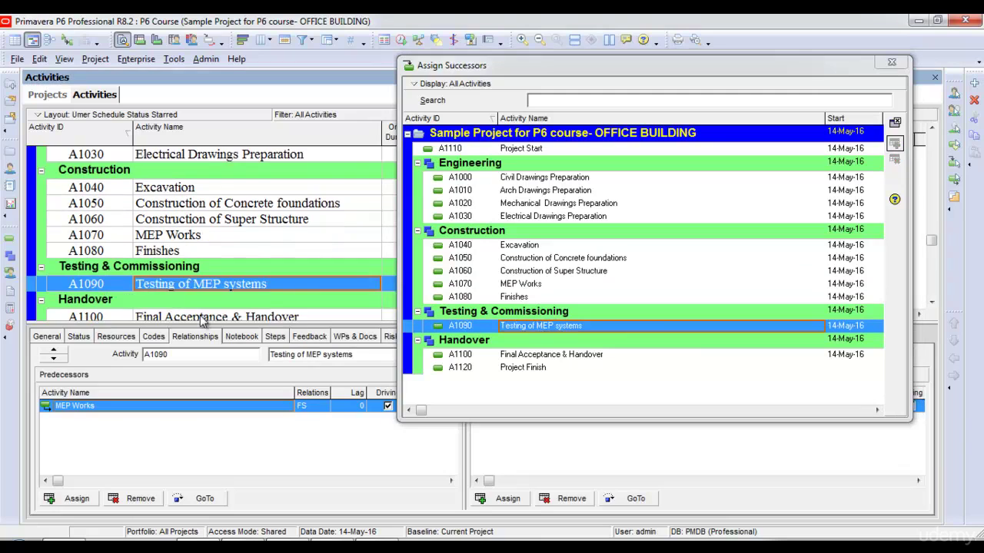
double_click(546, 358)
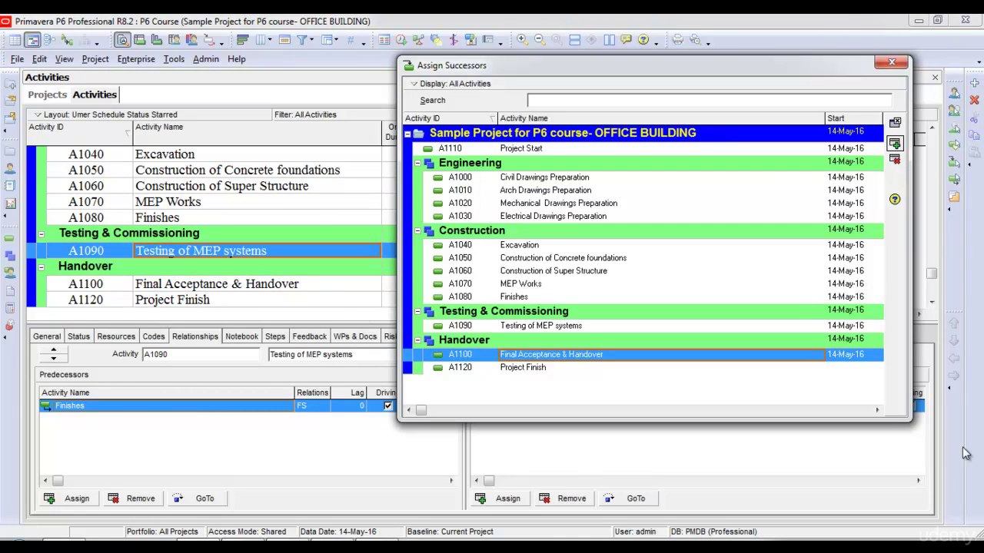
click(207, 286)
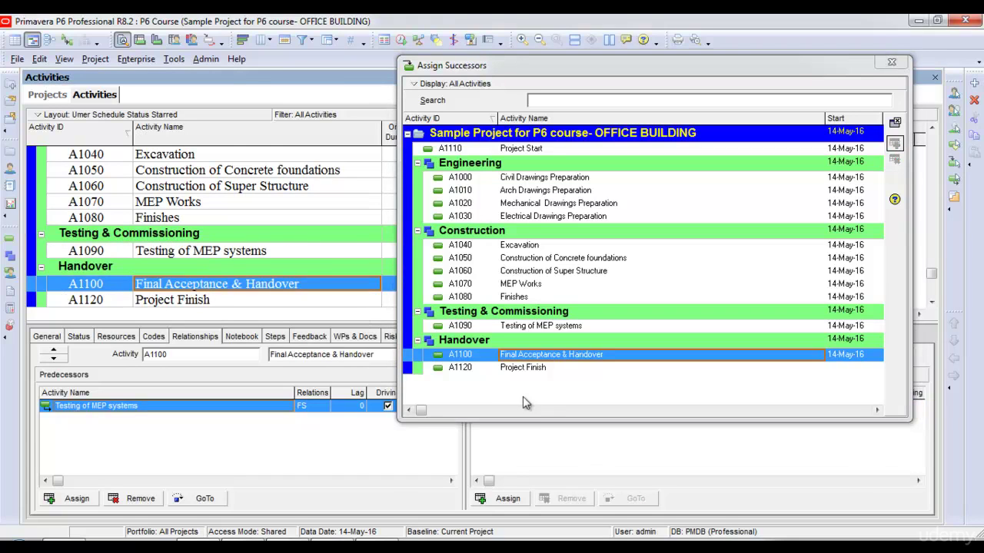
double_click(515, 369)
key(Escape)
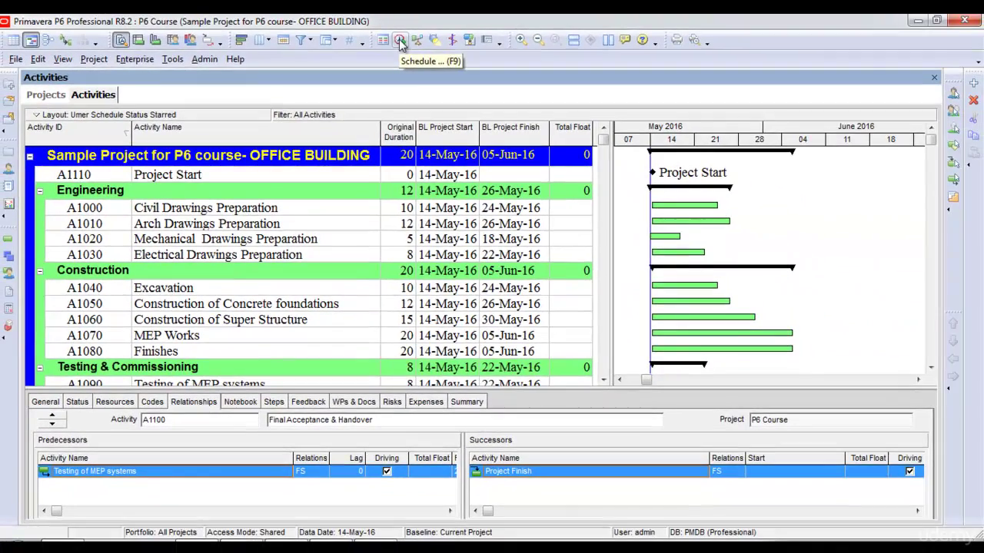
Schedule the project with data date 14-May-16 and compress the Gantt chart's timescale to cover several months
click(526, 78)
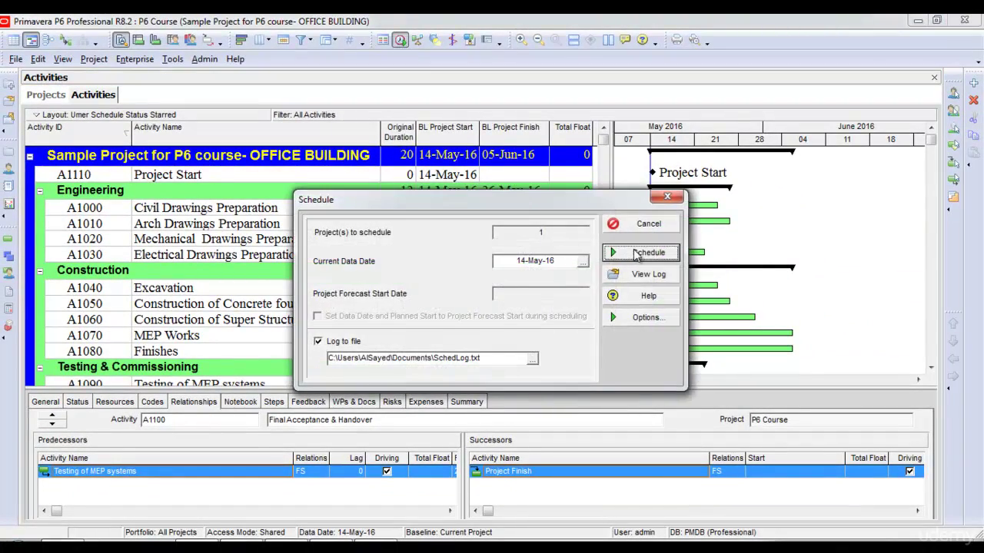
click(637, 254)
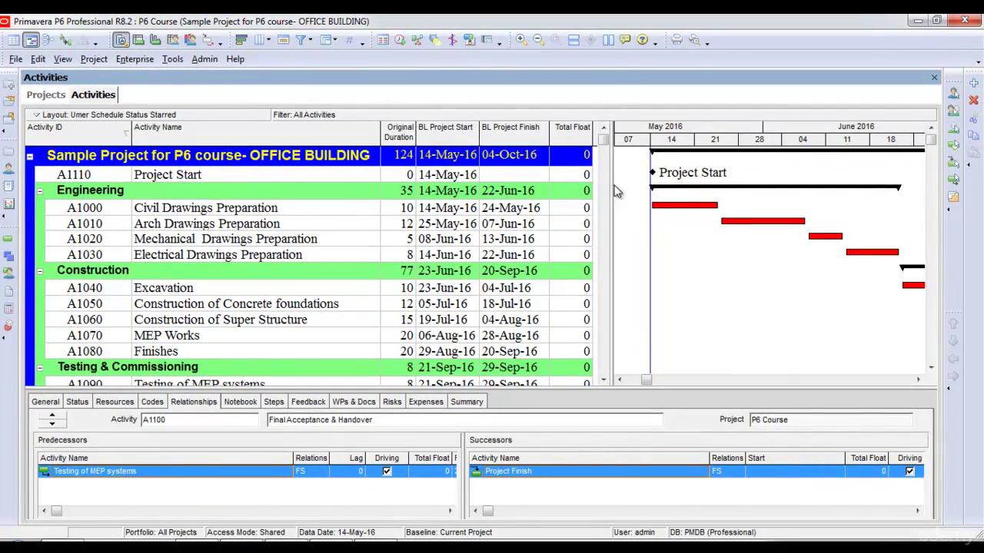
scroll(631, 204, right, 1)
drag(867, 149, 720, 163)
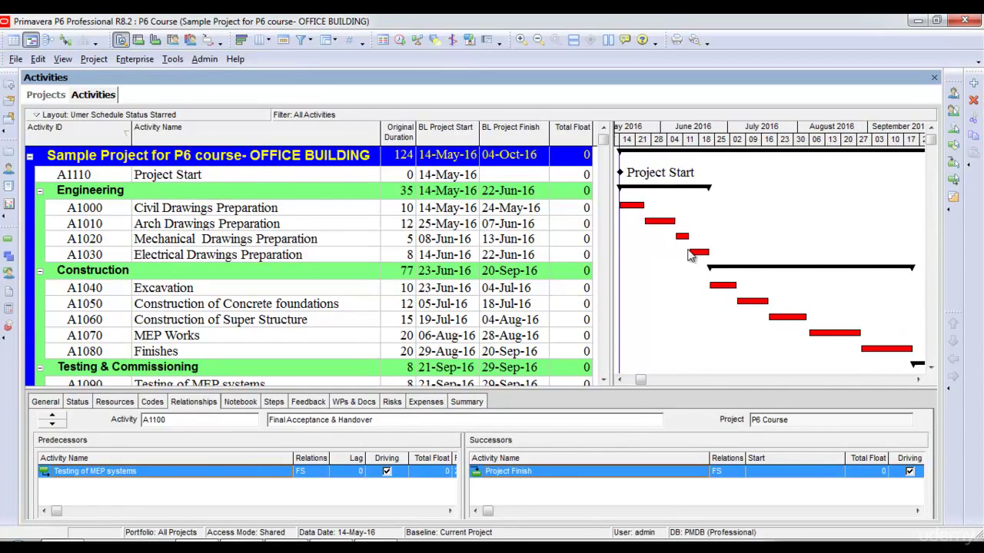
mouse_move(878, 144)
mouse_down()
mouse_move(861, 146)
mouse_move(890, 147)
mouse_up()
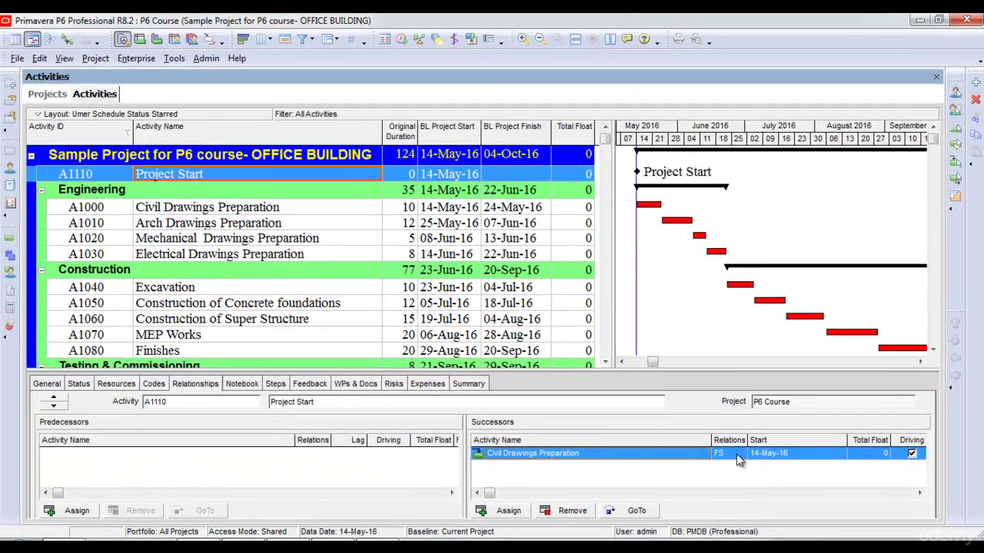
Change the relationship from Civil Drawings Preparation to its successor Arch Drawings Preparation to SS
click(210, 209)
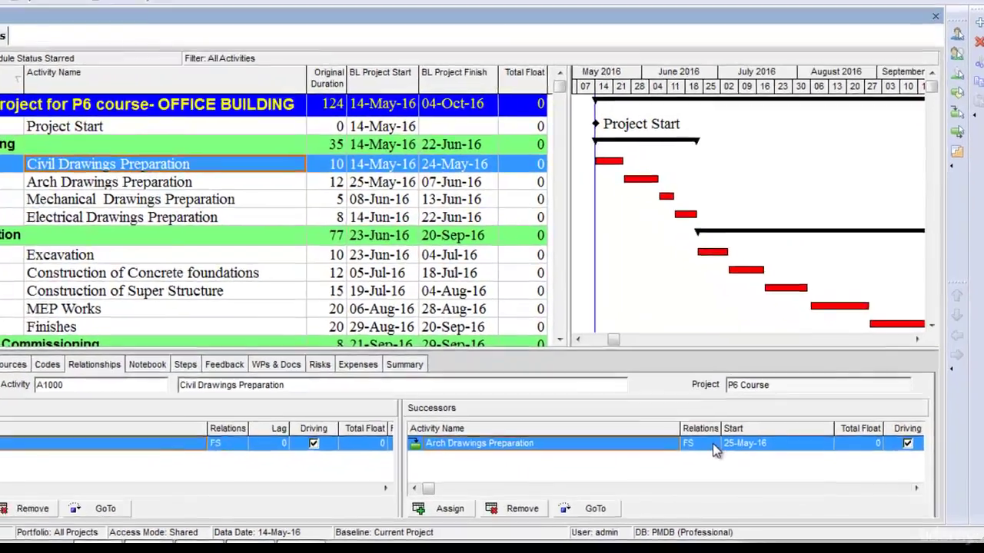
click(712, 446)
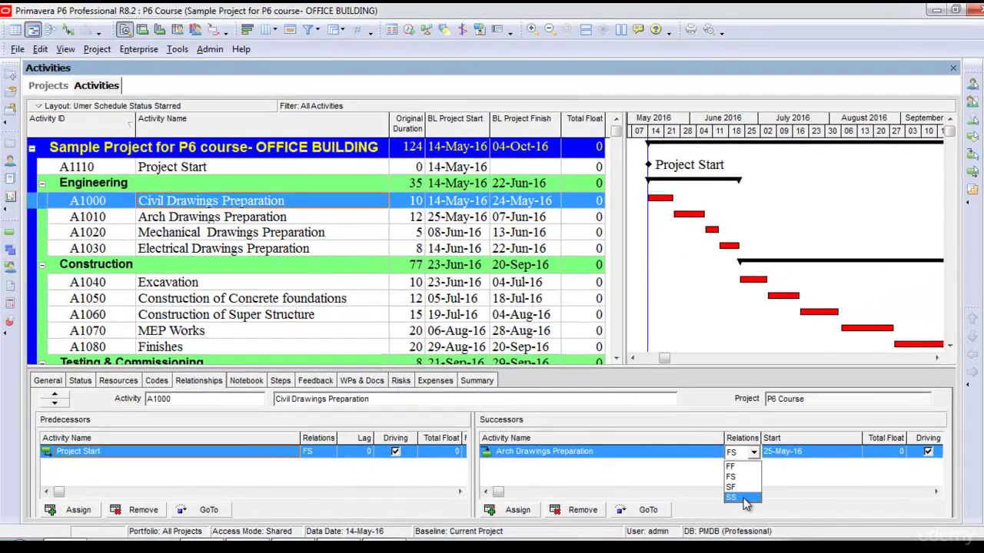
click(550, 477)
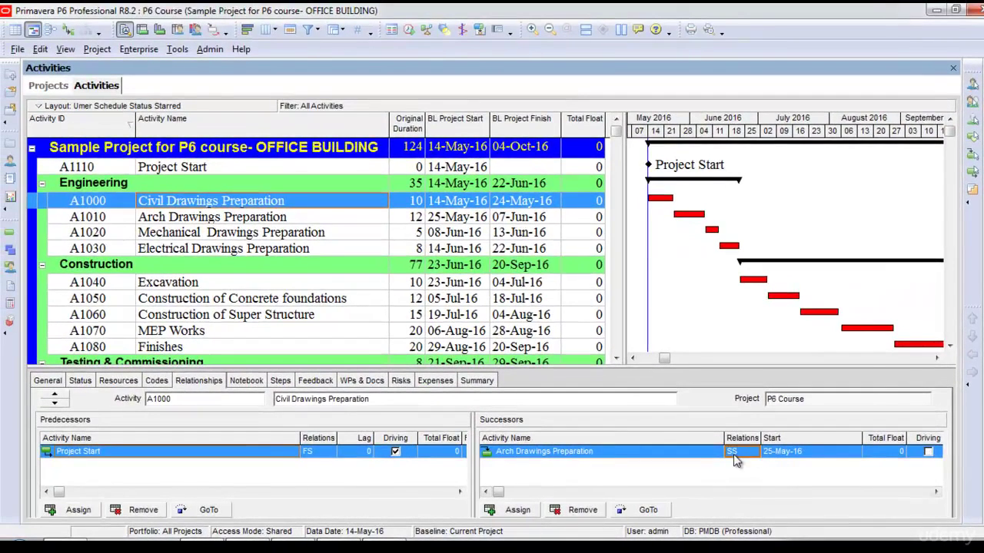
Reschedule the project, and change the relationship from Electrical Drawings Preparation to its successor Excavation to SS
click(409, 32)
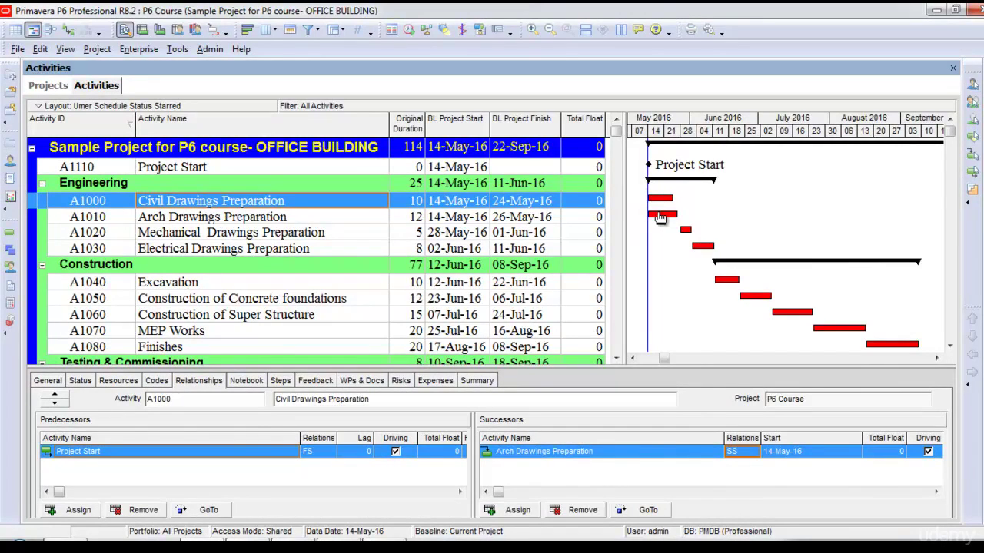
click(360, 219)
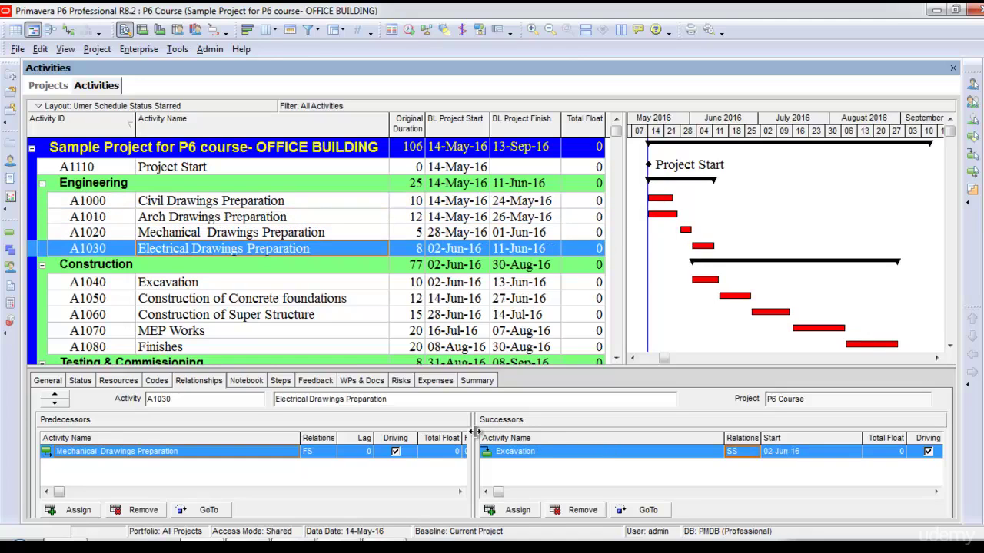
Set a lag of -4 on Excavation's relationship to its successor Construction of Concrete foundations and reschedule the project
drag(475, 434, 550, 449)
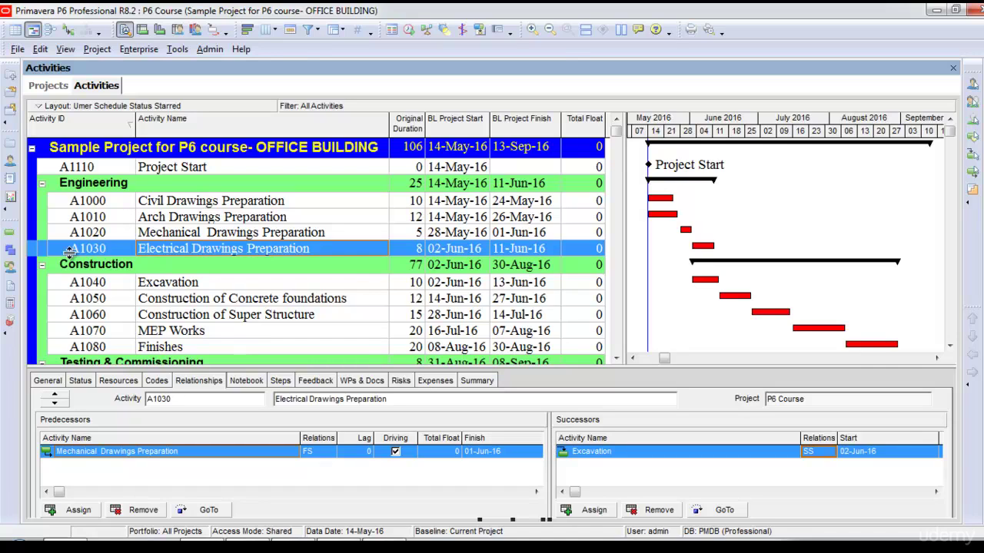
click(196, 283)
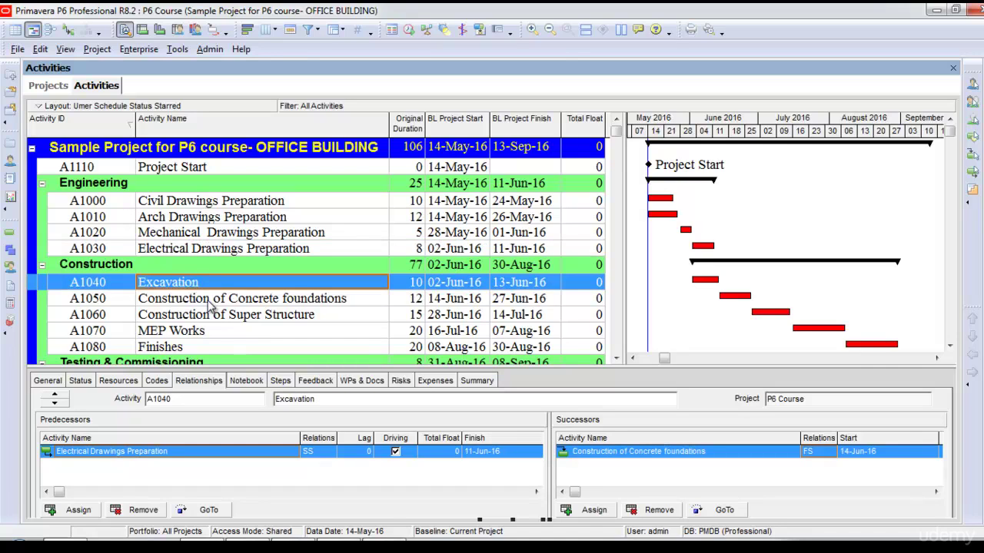
click(211, 300)
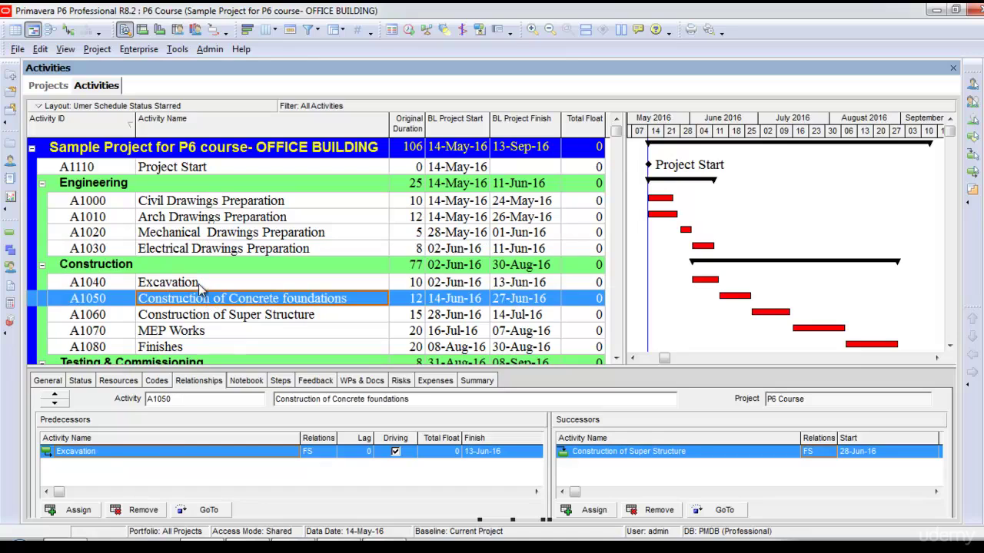
click(201, 284)
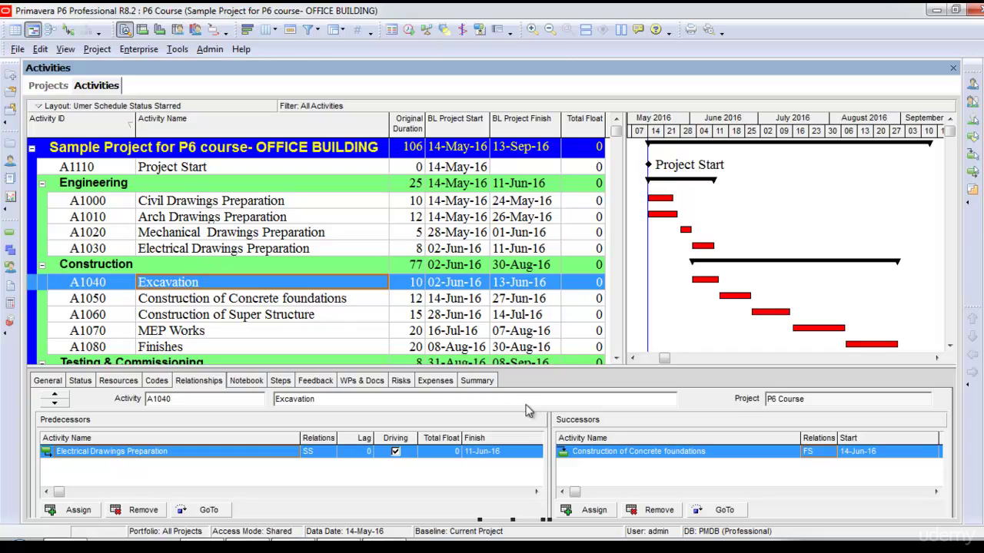
drag(547, 447, 347, 444)
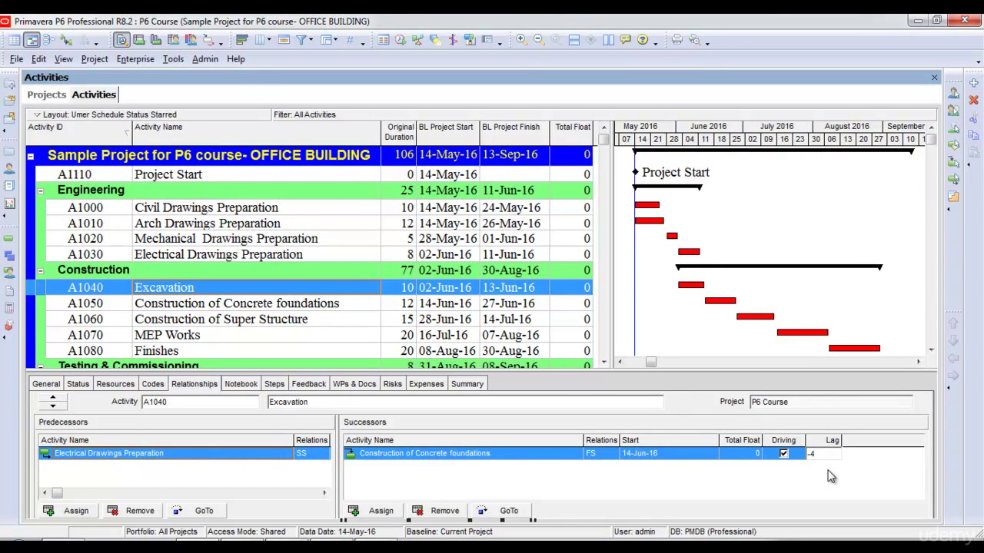
key(Return)
click(400, 39)
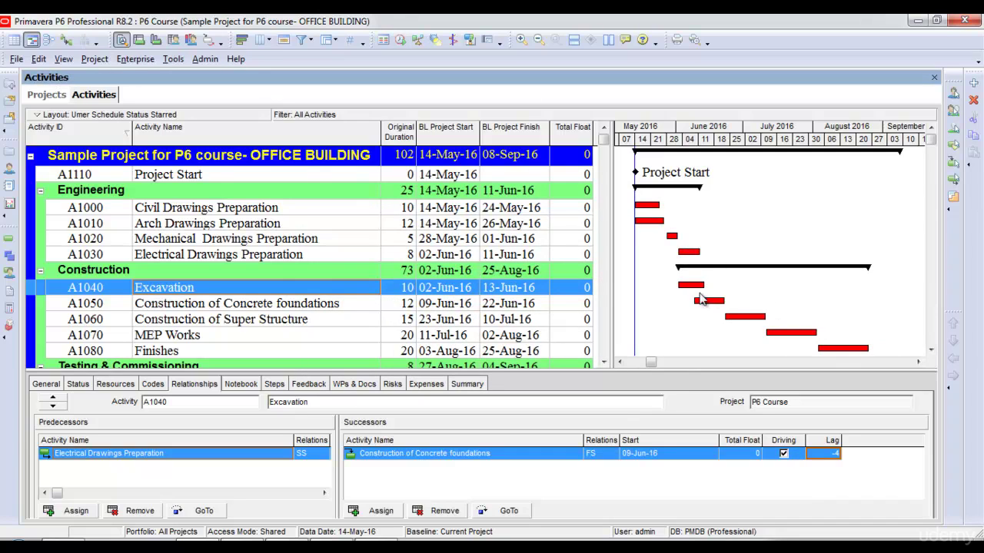
Set a lag of -8 on the relationship from MEP Works to its successor Finishes and reschedule the project with data date 14-May-16
scroll(437, 263, down, 1)
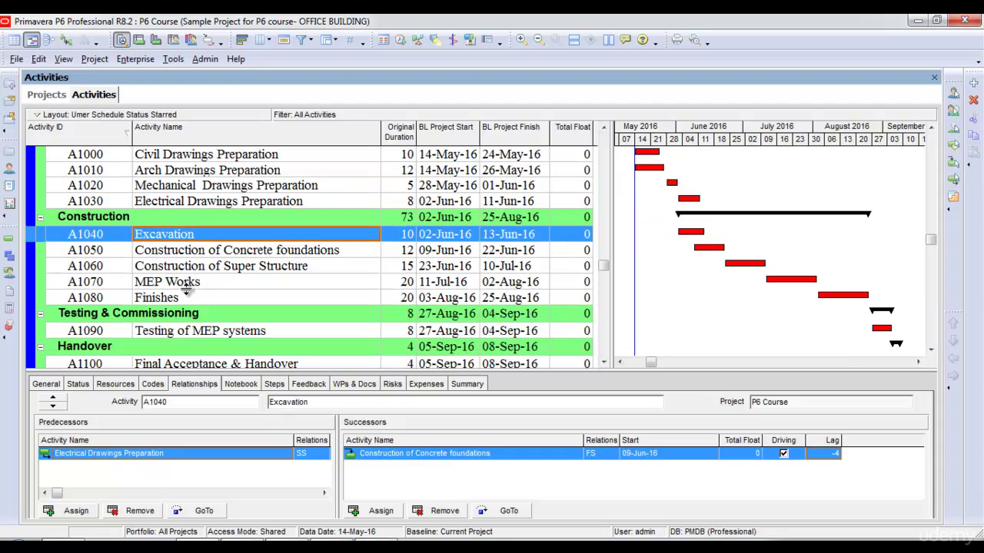
click(177, 283)
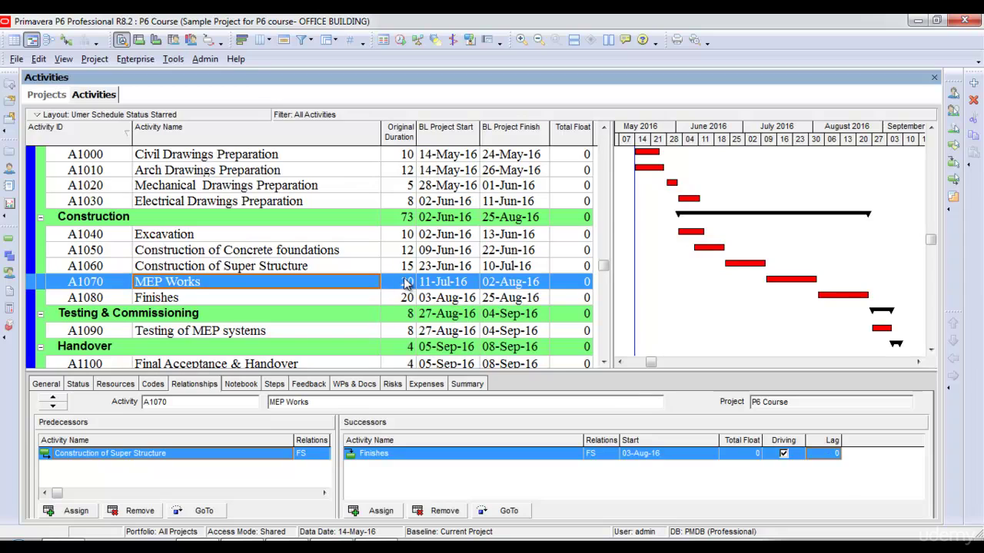
click(834, 456)
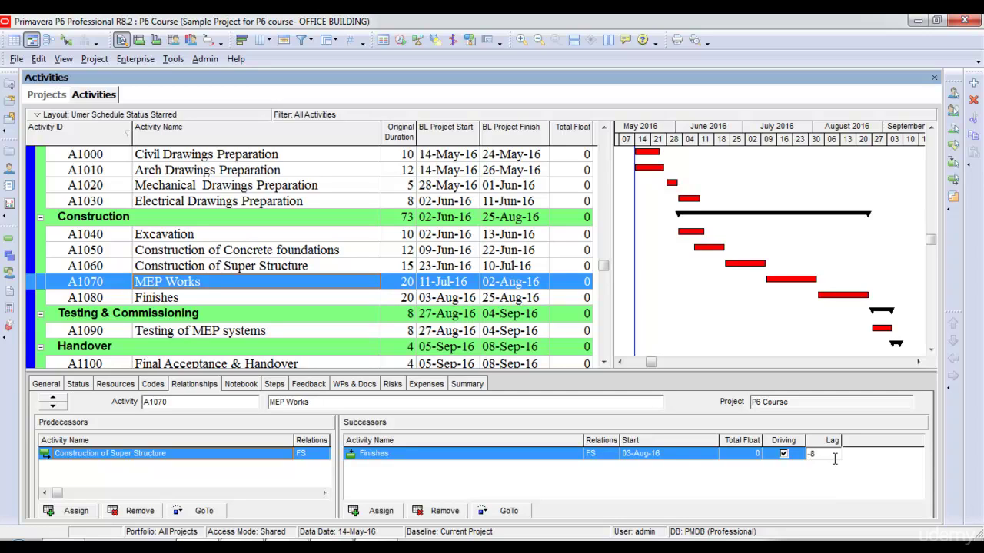
key(Return)
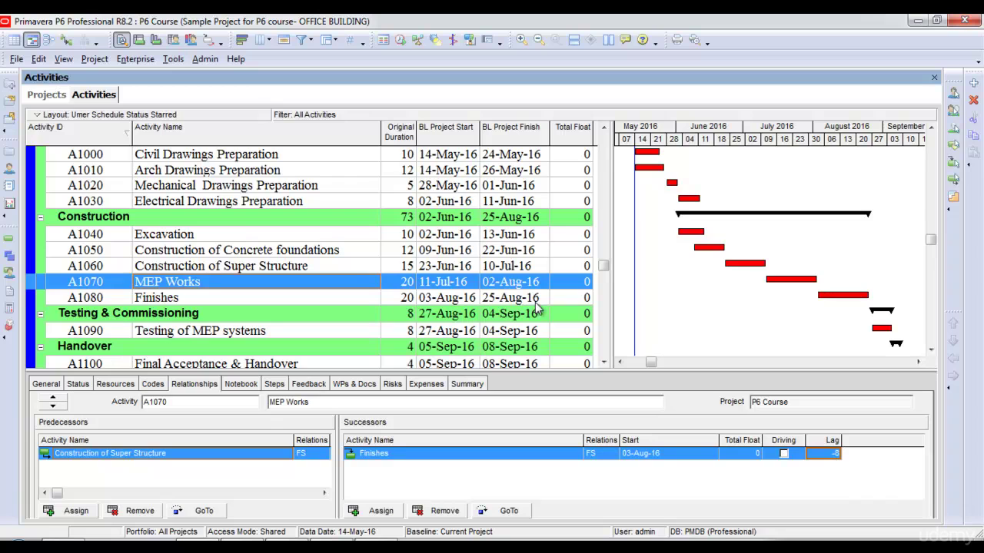
click(399, 40)
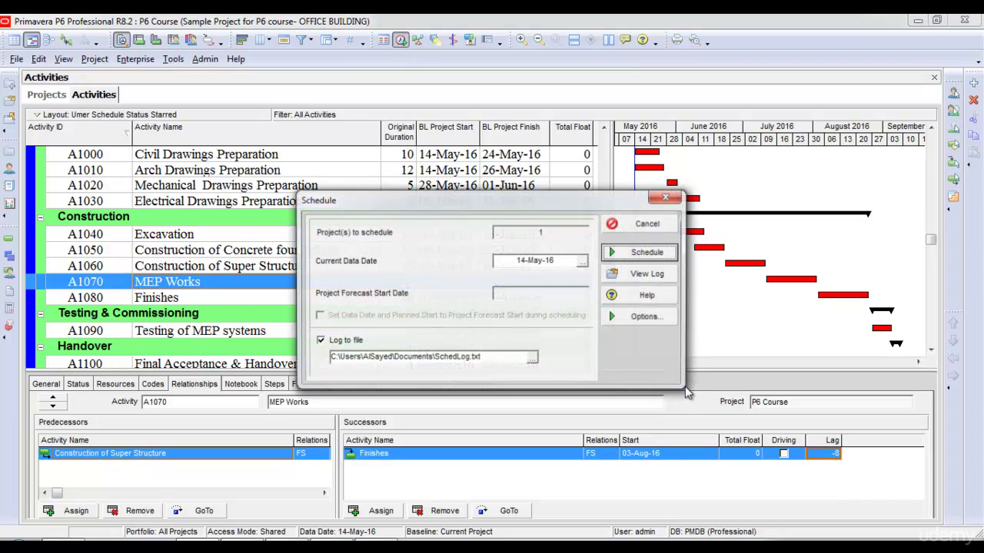
click(642, 255)
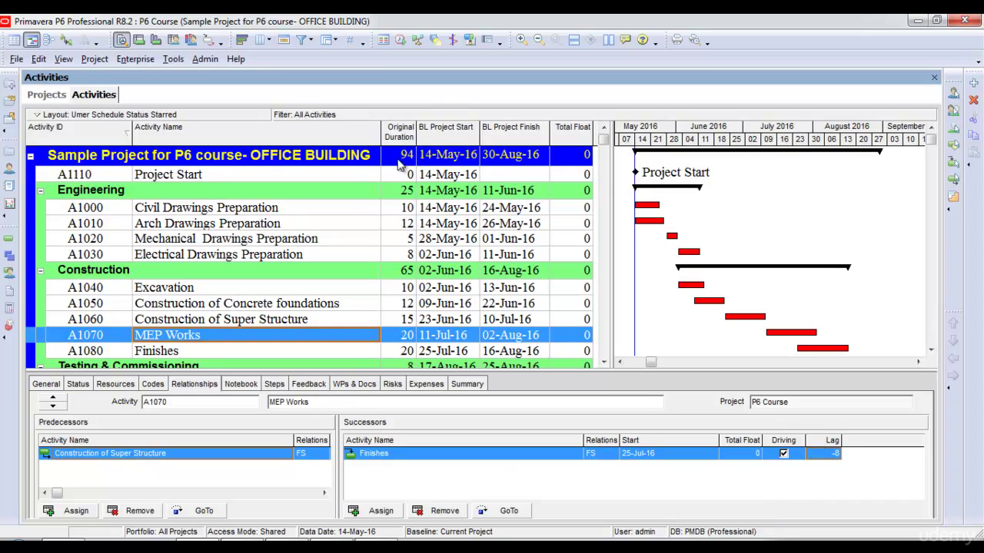
scroll(344, 208, down, 3)
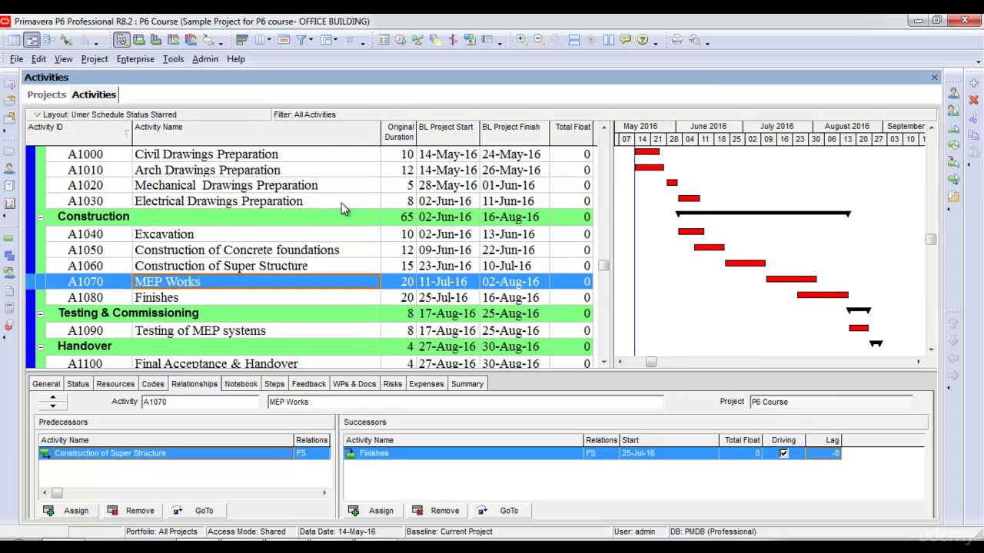
scroll(341, 202, up, 3)
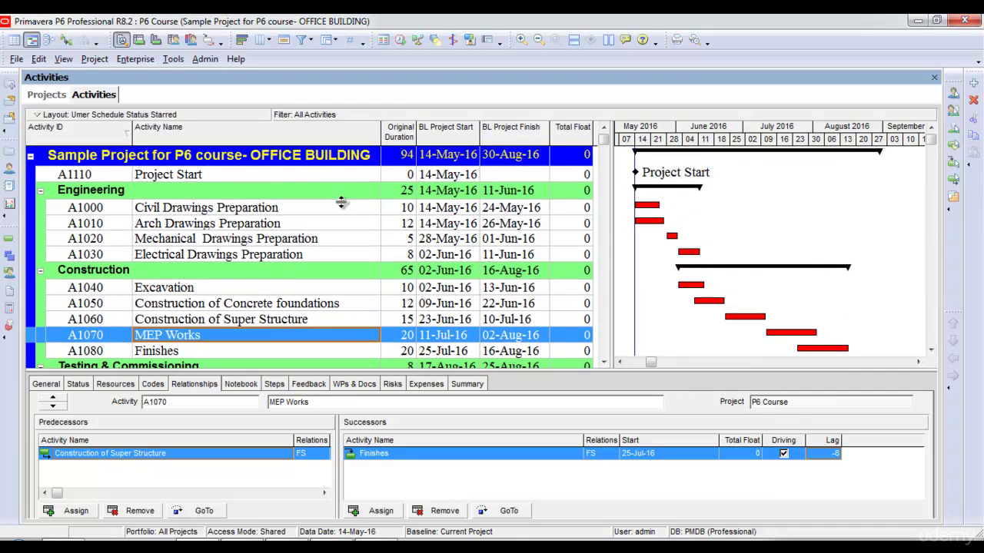